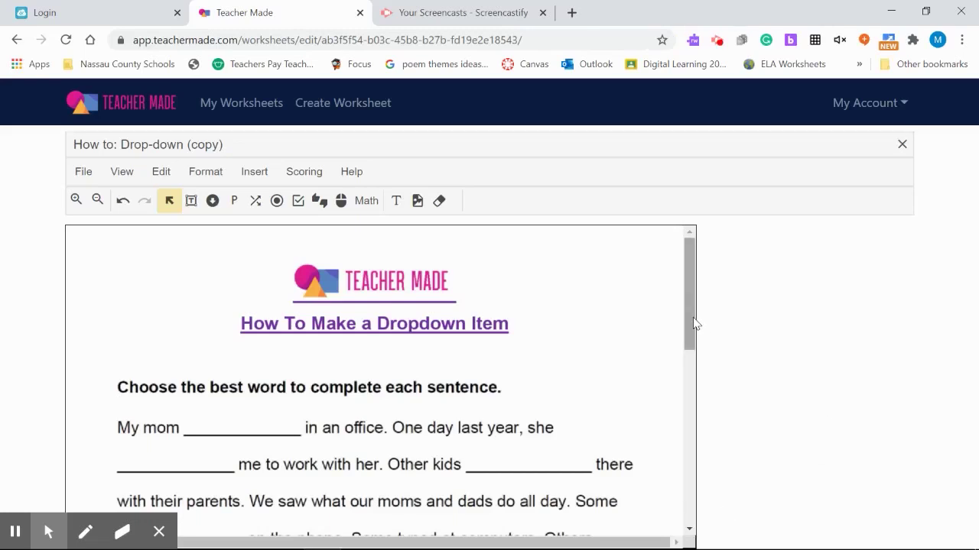
Step: Scroll through the 'How to: Drop-down (copy)' worksheet passage to view its empty blanks
{"action": "mouse_move", "coordinate": [690, 322]}
{"action": "left_mouse_down"}
{"action": "mouse_move", "coordinate": [688, 408]}
{"action": "mouse_move", "coordinate": [690, 311]}
{"action": "mouse_move", "coordinate": [691, 452]}
{"action": "mouse_move", "coordinate": [689, 317]}
{"action": "mouse_move", "coordinate": [682, 322]}
{"action": "left_mouse_up"}
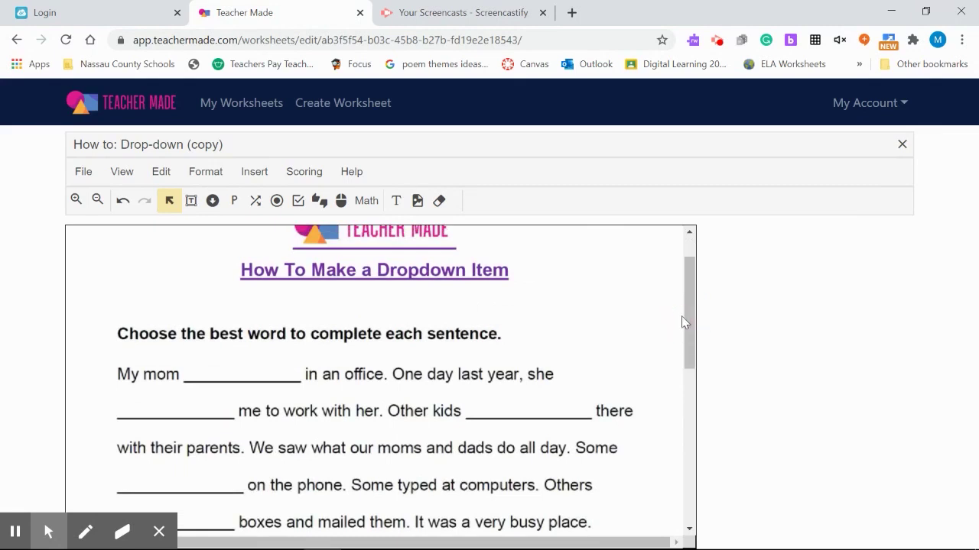
Step: Draw a dropdown answer box over the first blank, right after 'My mom'
{"action": "left_click", "coordinate": [213, 203]}
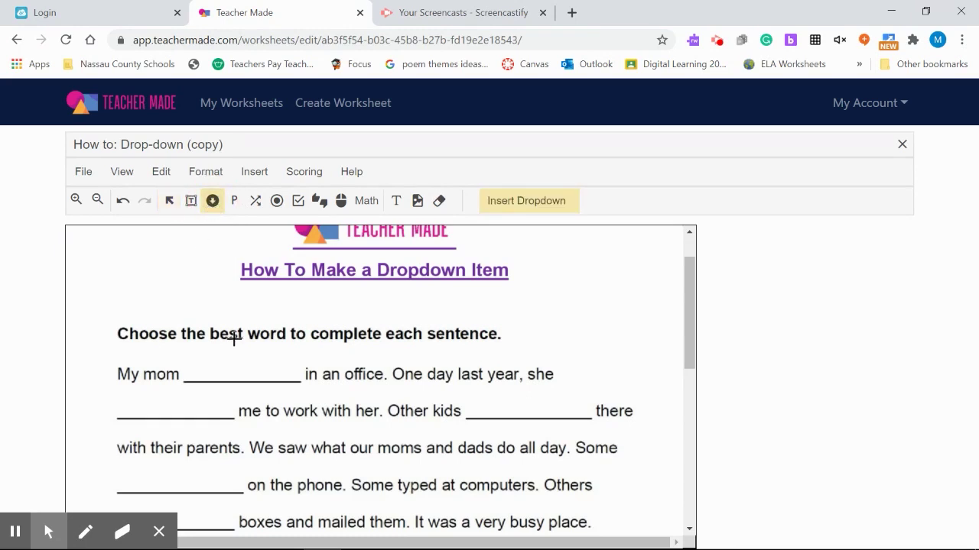
{"action": "left_click_drag", "start_coordinate": [182, 360], "coordinate": [299, 380]}
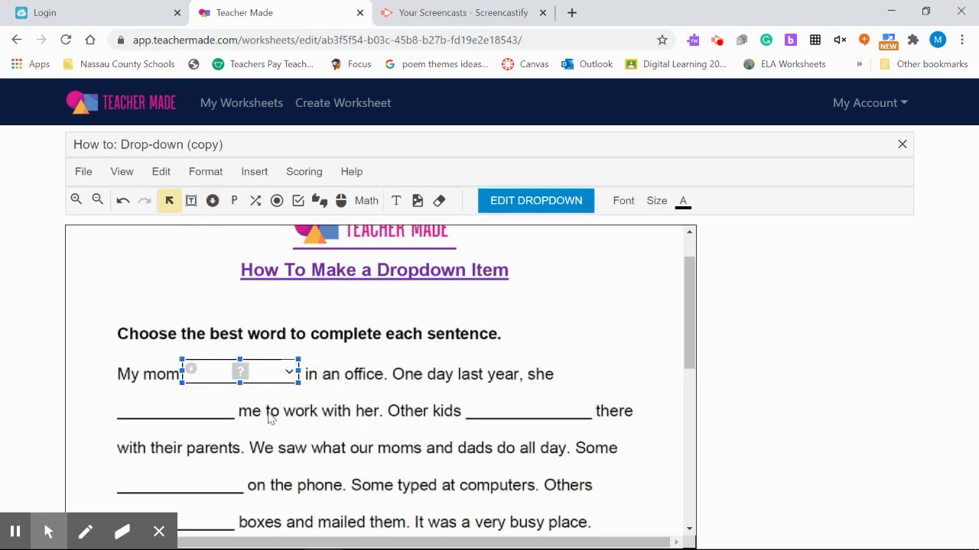
{"action": "left_click_drag", "start_coordinate": [695, 321], "coordinate": [695, 334]}
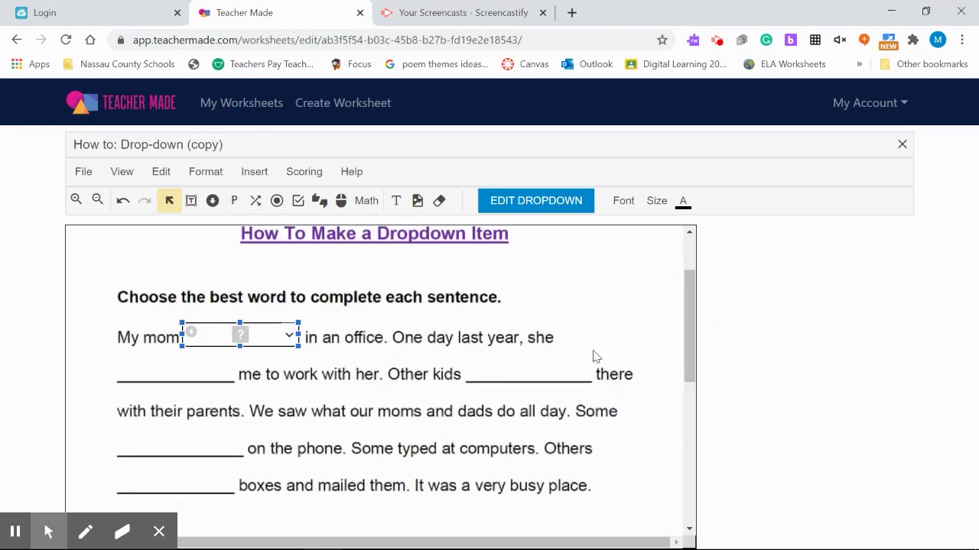
Step: Place dropdown copies on the blanks after 'Other kids' and 'she', and before 'on the phone' and 'boxes'
{"action": "key", "text": "ctrl+v"}
{"action": "key", "text": "ctrl+v"}
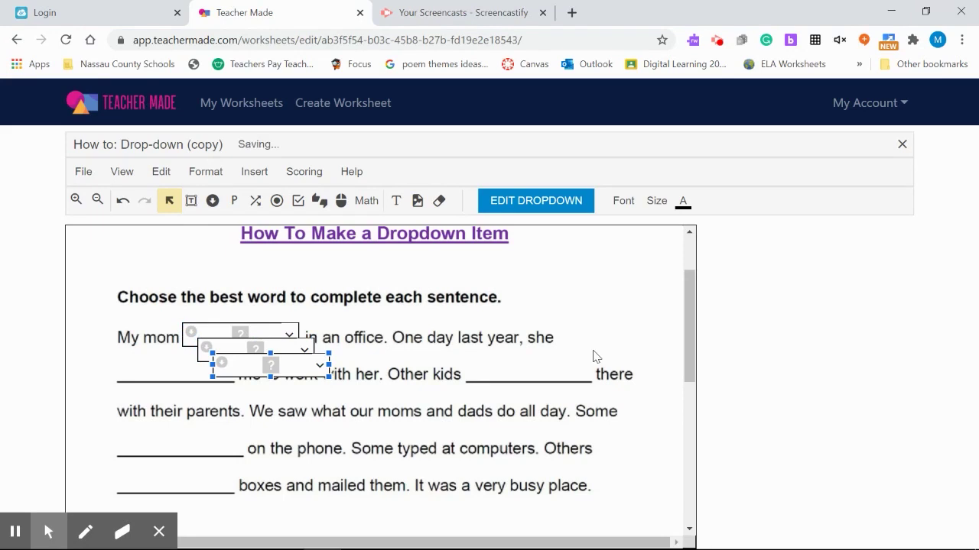
{"action": "key", "text": "ctrl+v"}
{"action": "key", "text": "ctrl+v"}
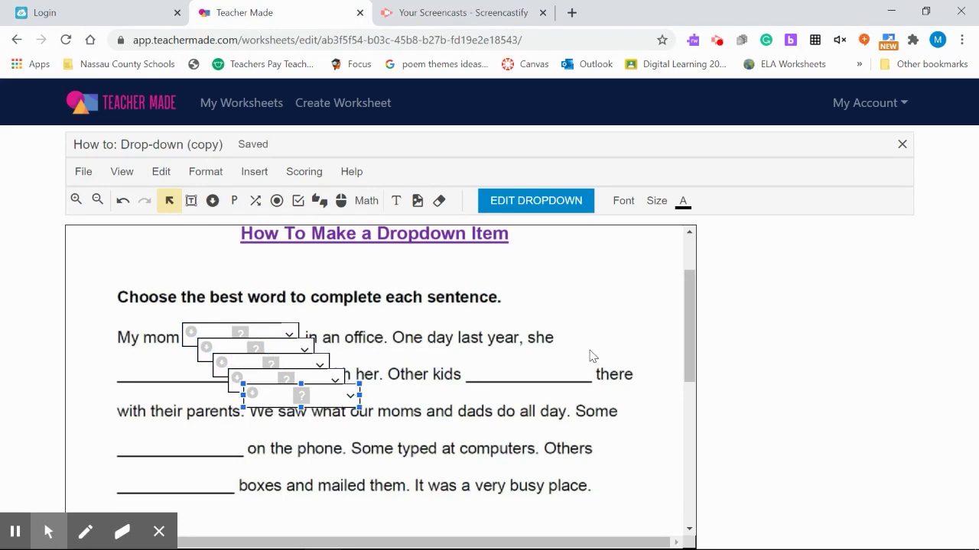
{"action": "left_click_drag", "start_coordinate": [282, 402], "coordinate": [504, 377]}
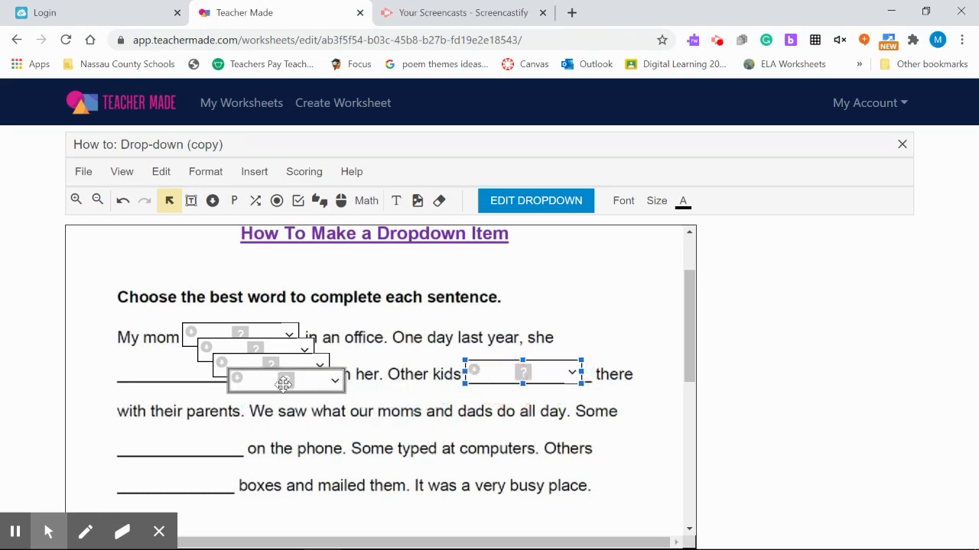
{"action": "left_click_drag", "start_coordinate": [266, 382], "coordinate": [180, 448]}
{"action": "left_click_drag", "start_coordinate": [308, 364], "coordinate": [208, 490]}
{"action": "left_click_drag", "start_coordinate": [272, 352], "coordinate": [190, 371]}
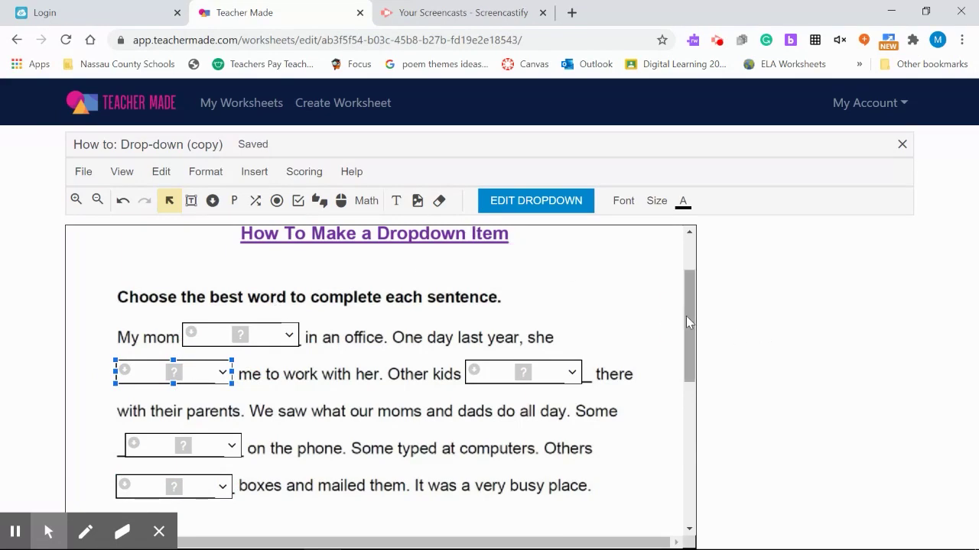
{"action": "mouse_move", "coordinate": [687, 316]}
{"action": "left_mouse_down"}
{"action": "mouse_move", "coordinate": [690, 380]}
{"action": "mouse_move", "coordinate": [684, 313]}
{"action": "mouse_move", "coordinate": [677, 322]}
{"action": "left_mouse_up"}
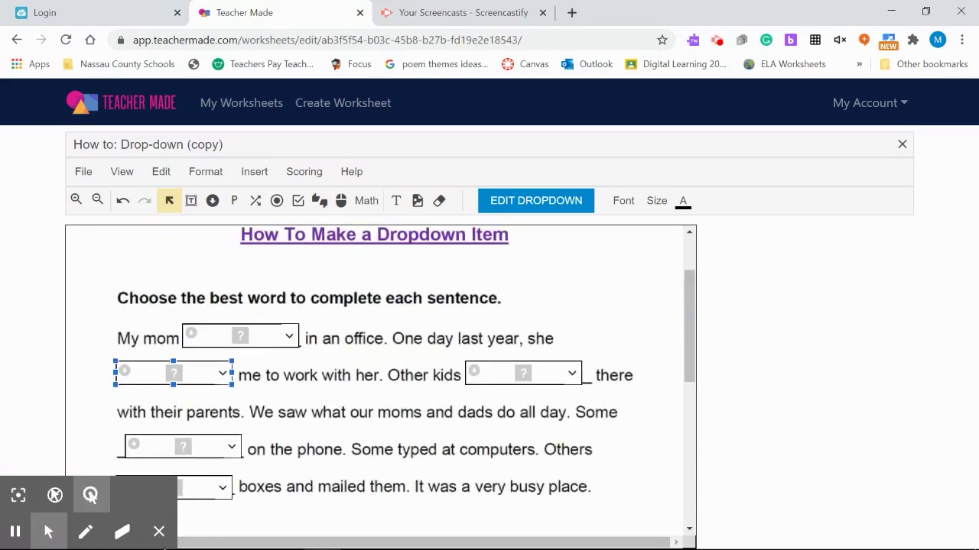
{"action": "left_click", "coordinate": [164, 537]}
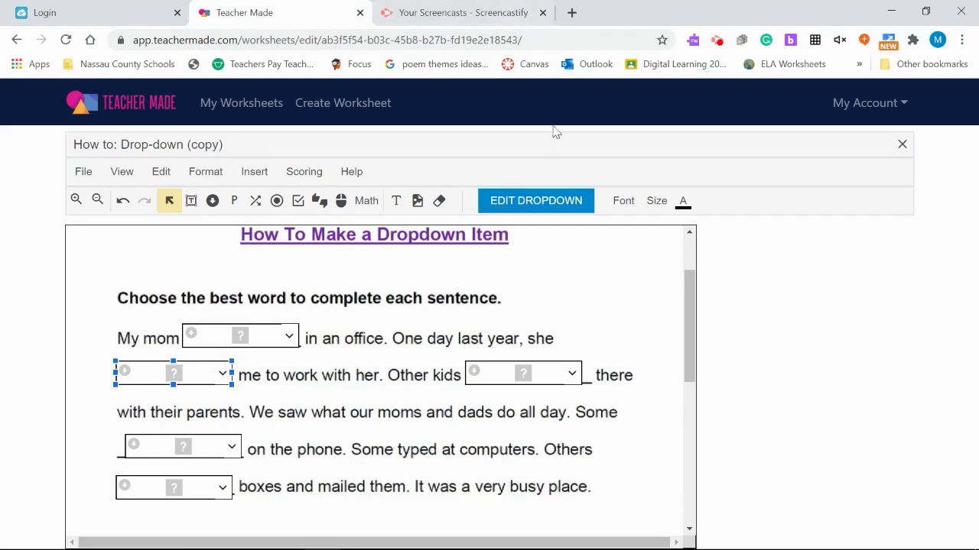
Step: Set the 'My mom' dropdown to worked, works, work, marking worked correct and shuffling the order
{"action": "left_click", "coordinate": [269, 332]}
{"action": "left_click", "coordinate": [564, 205]}
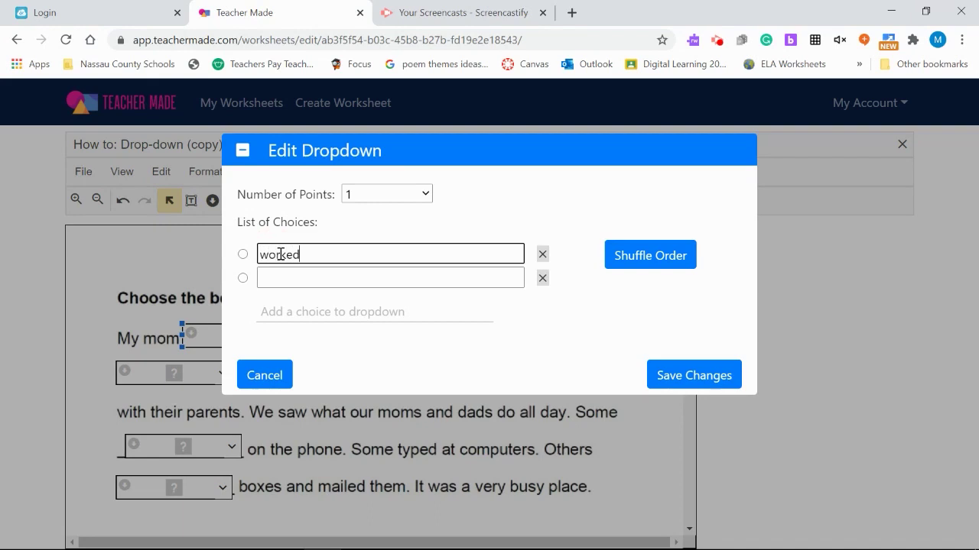
{"action": "left_click", "coordinate": [281, 276]}
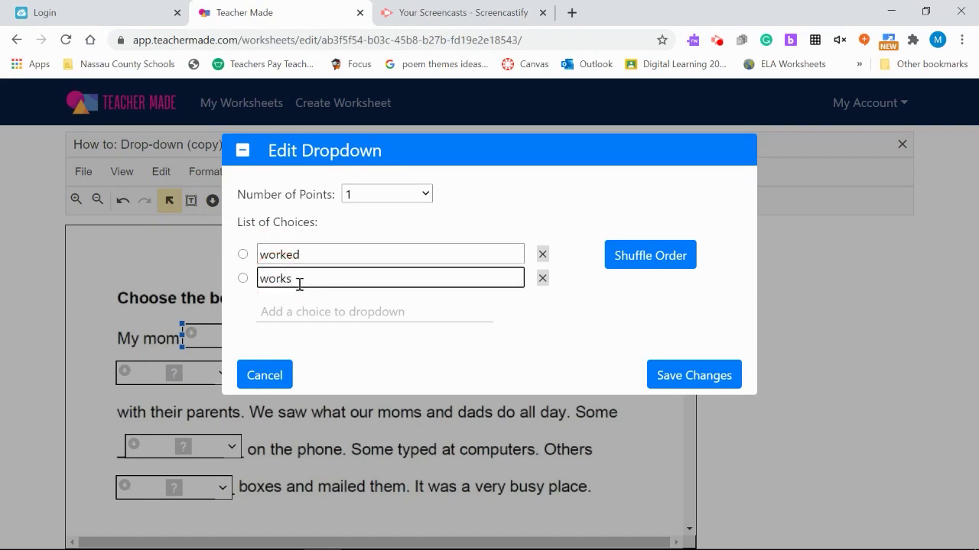
{"action": "left_click", "coordinate": [297, 309]}
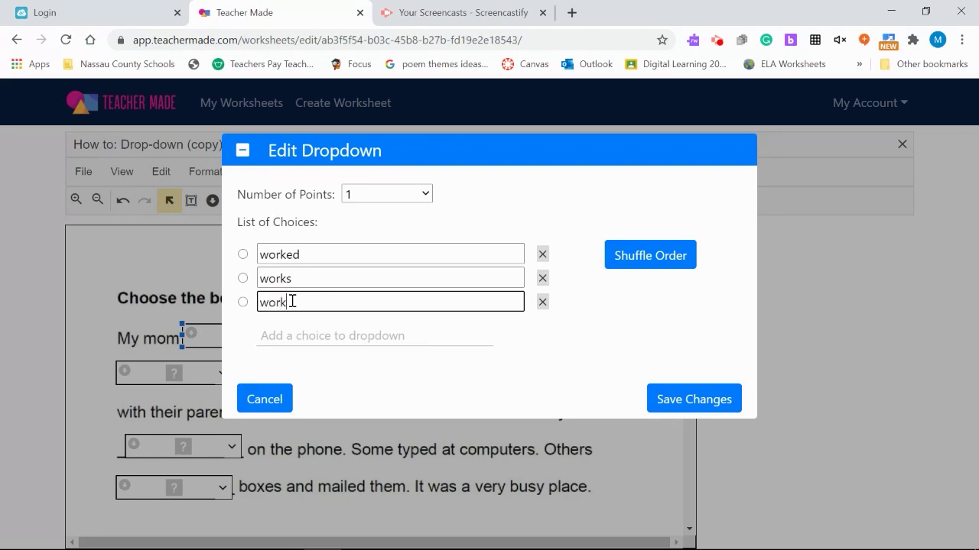
{"action": "left_click", "coordinate": [243, 255]}
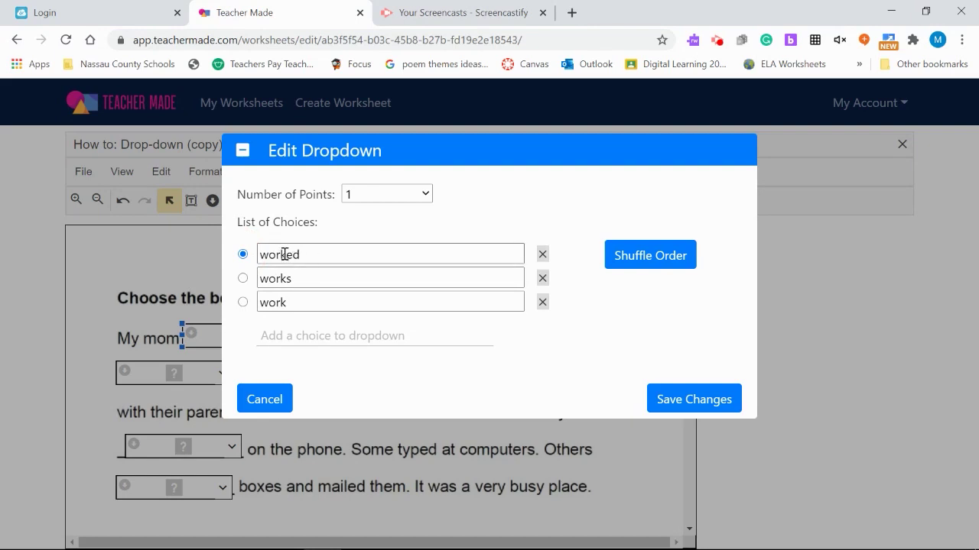
{"action": "left_click", "coordinate": [633, 263]}
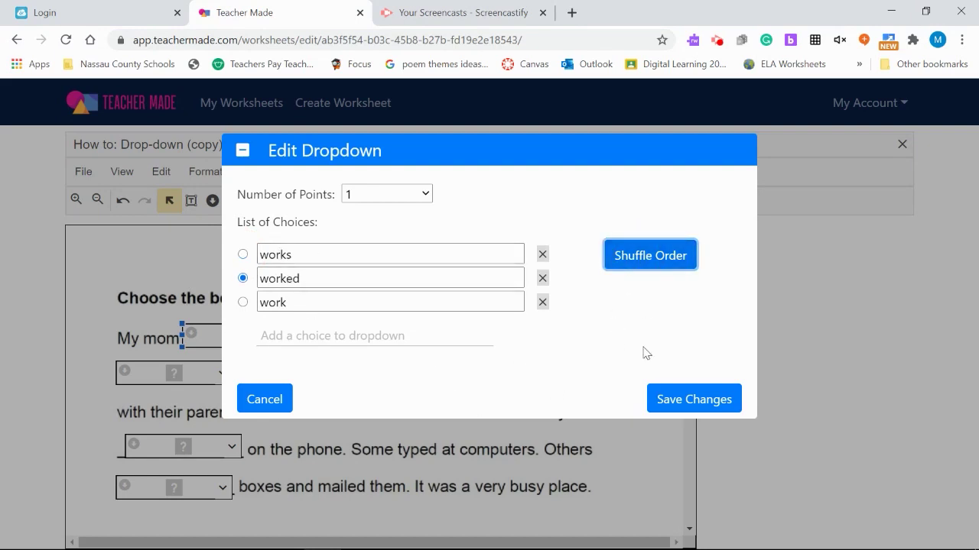
{"action": "left_click", "coordinate": [693, 399]}
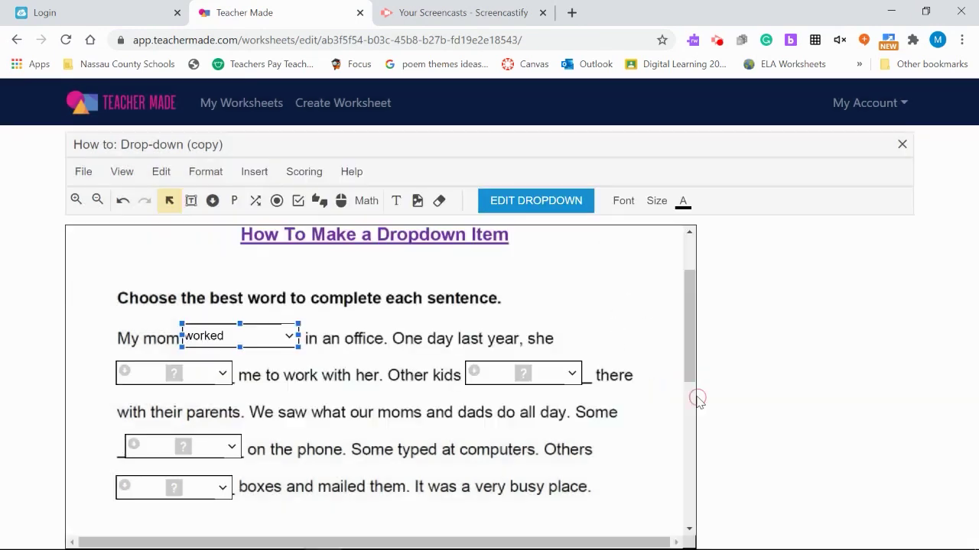
Step: Set the dropdown after 'she' to took, take, taken, marking took correct and shuffling the order
{"action": "left_click", "coordinate": [215, 373]}
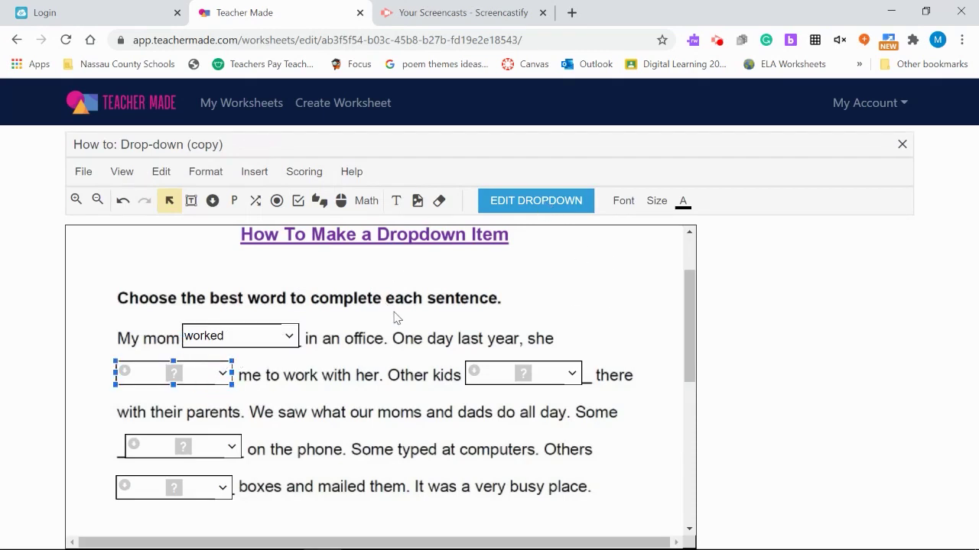
{"action": "left_click", "coordinate": [522, 208]}
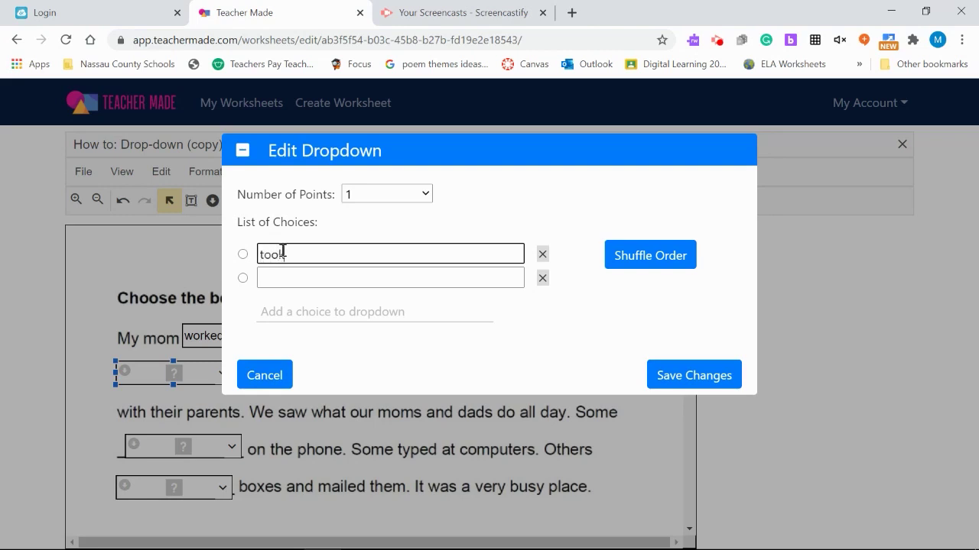
{"action": "left_click", "coordinate": [277, 280]}
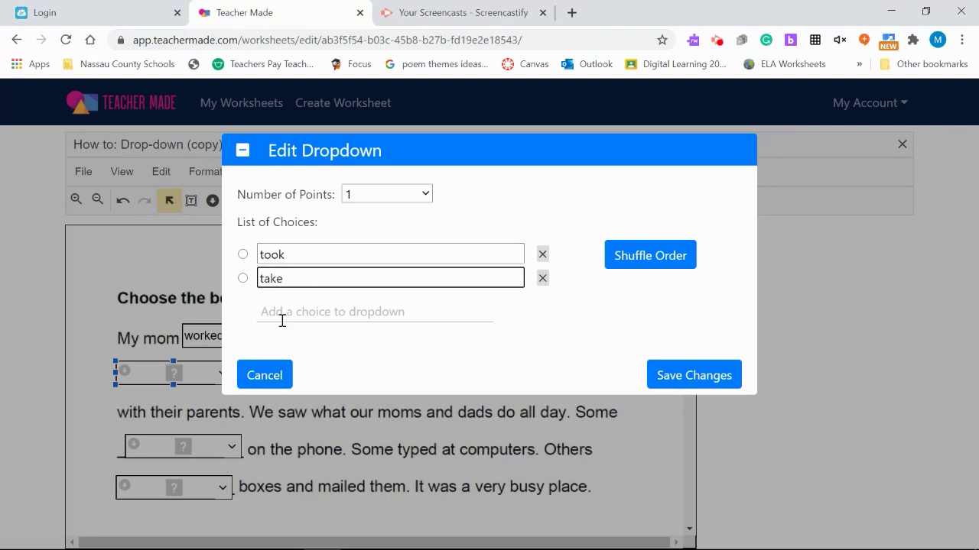
{"action": "left_click", "coordinate": [277, 312]}
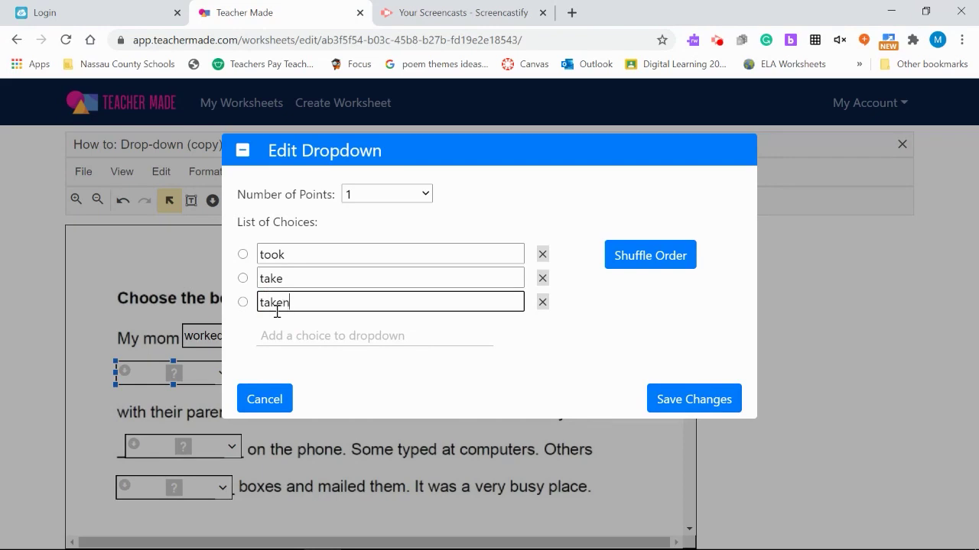
{"action": "left_click", "coordinate": [243, 254]}
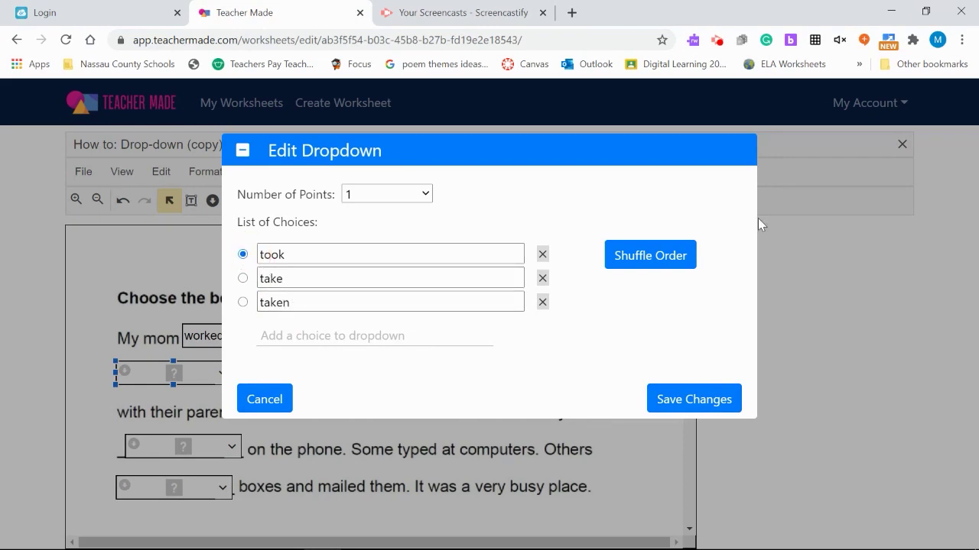
{"action": "left_click", "coordinate": [656, 253]}
{"action": "left_click", "coordinate": [669, 393]}
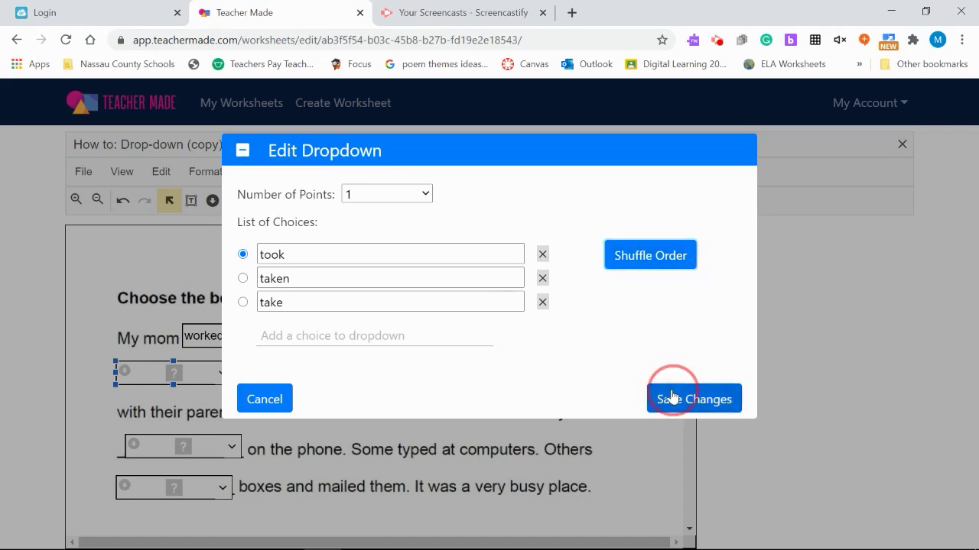
Step: Set the 'Other kids' dropdown to were, we're, where, marking were correct and shuffling the order
{"action": "left_click", "coordinate": [531, 374]}
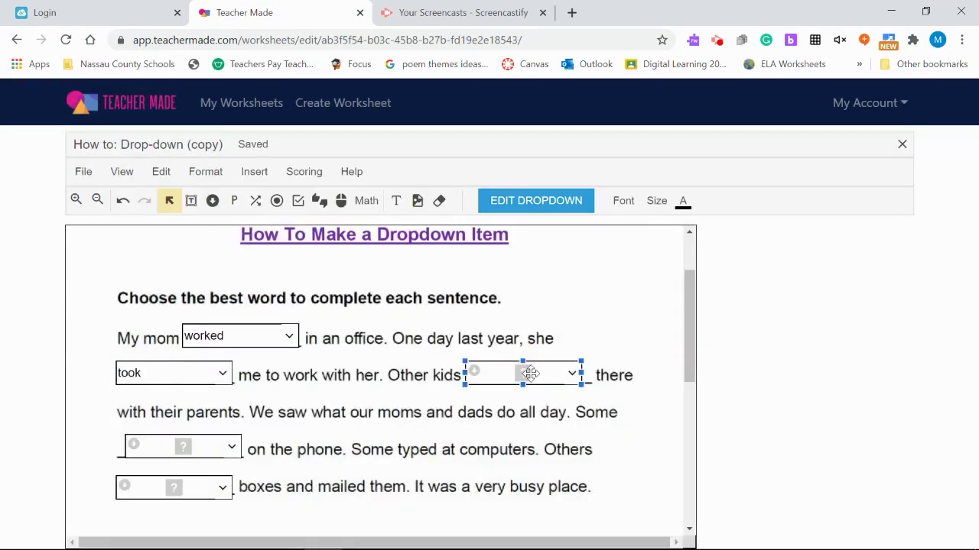
{"action": "left_click", "coordinate": [556, 201]}
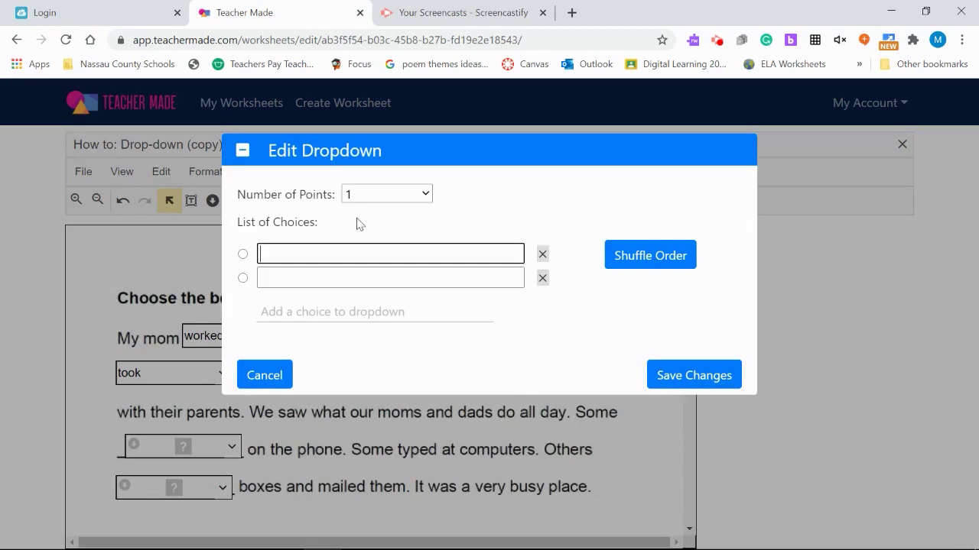
{"action": "left_click", "coordinate": [296, 271]}
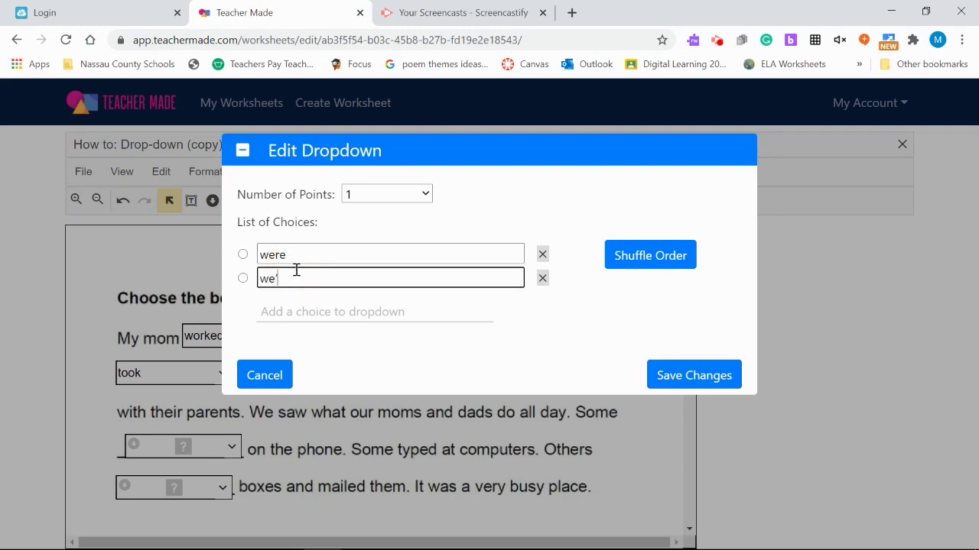
{"action": "left_click", "coordinate": [281, 311]}
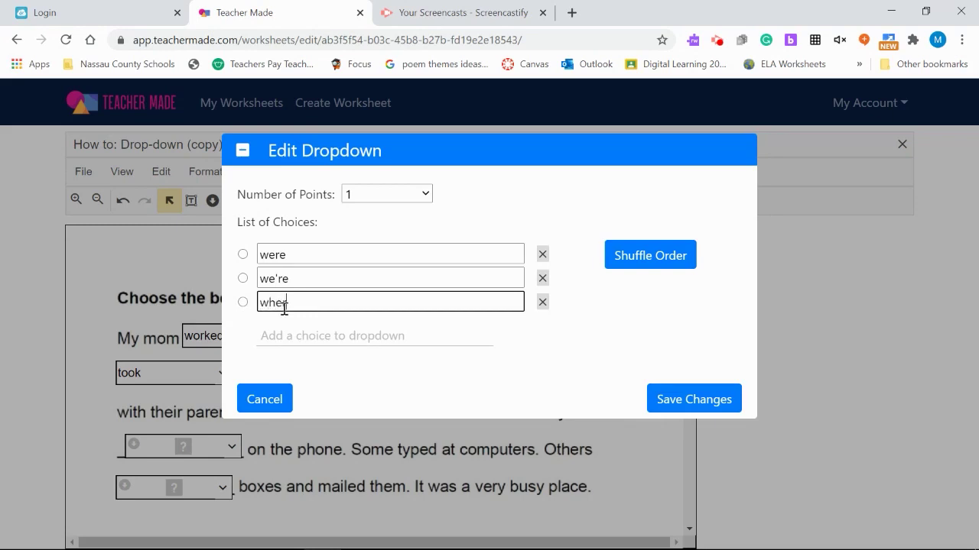
{"action": "left_click", "coordinate": [242, 254]}
{"action": "left_click", "coordinate": [634, 258]}
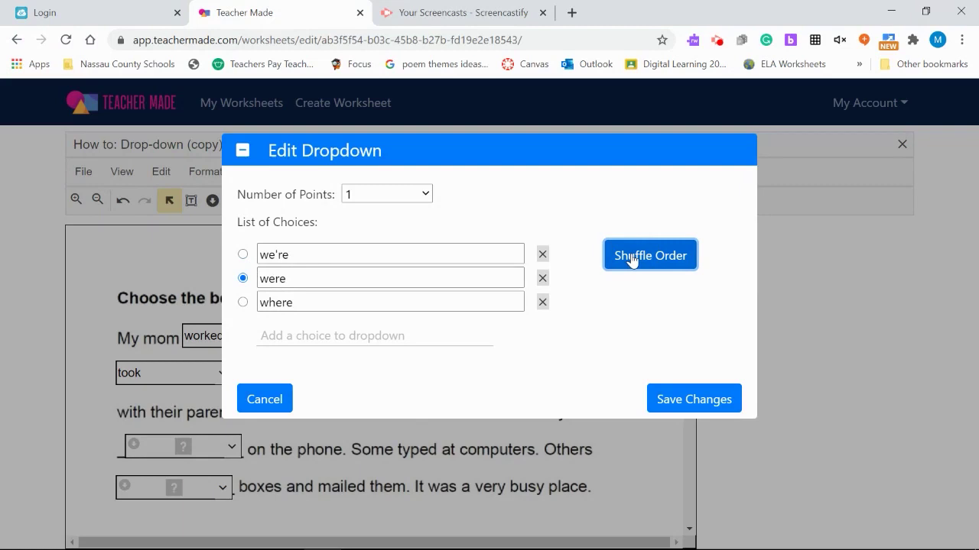
{"action": "left_click", "coordinate": [710, 400]}
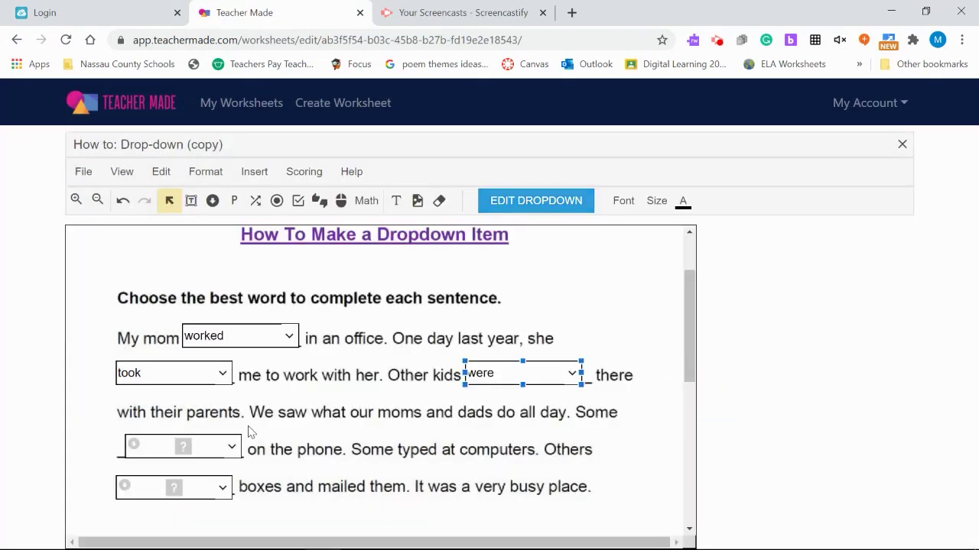
Step: Set the 'on the phone' dropdown to talked, talks, talk, marking talked correct and shuffling the order
{"action": "left_click", "coordinate": [178, 444]}
{"action": "left_click", "coordinate": [514, 205]}
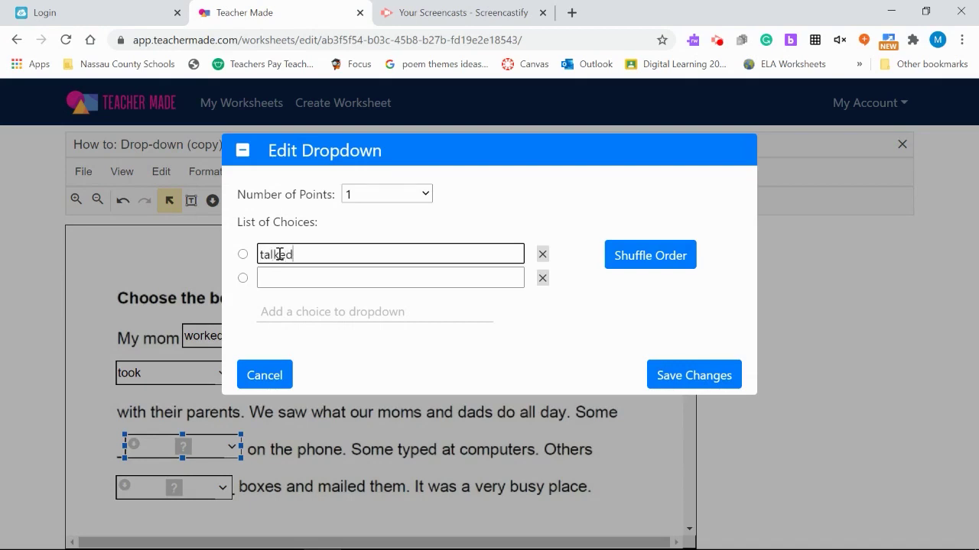
{"action": "left_click", "coordinate": [277, 276]}
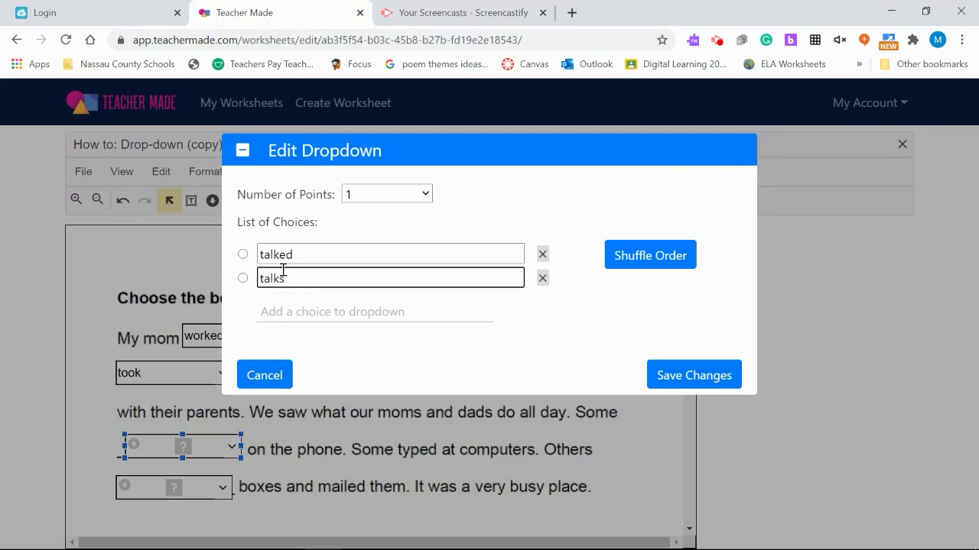
{"action": "left_click", "coordinate": [266, 311]}
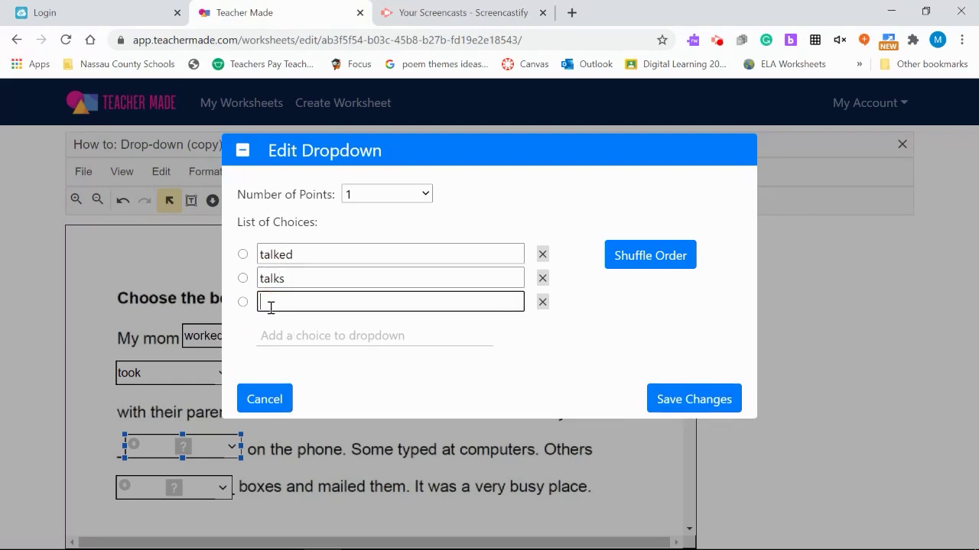
{"action": "left_click", "coordinate": [242, 255]}
{"action": "left_click", "coordinate": [647, 265]}
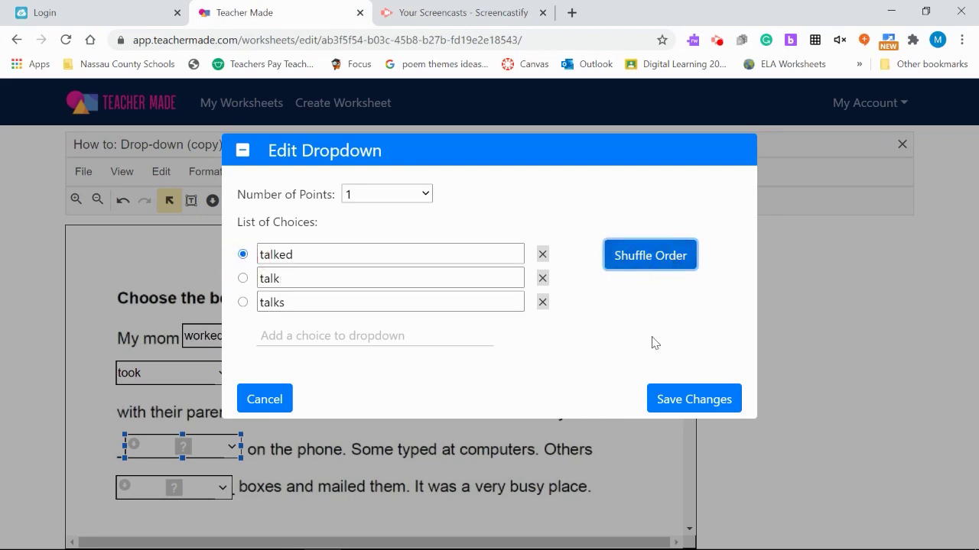
{"action": "left_click", "coordinate": [690, 399]}
Step: Set the 'boxes' dropdown to packed, pack, packs, marking packed correct and shuffling the order
{"action": "left_click", "coordinate": [186, 490]}
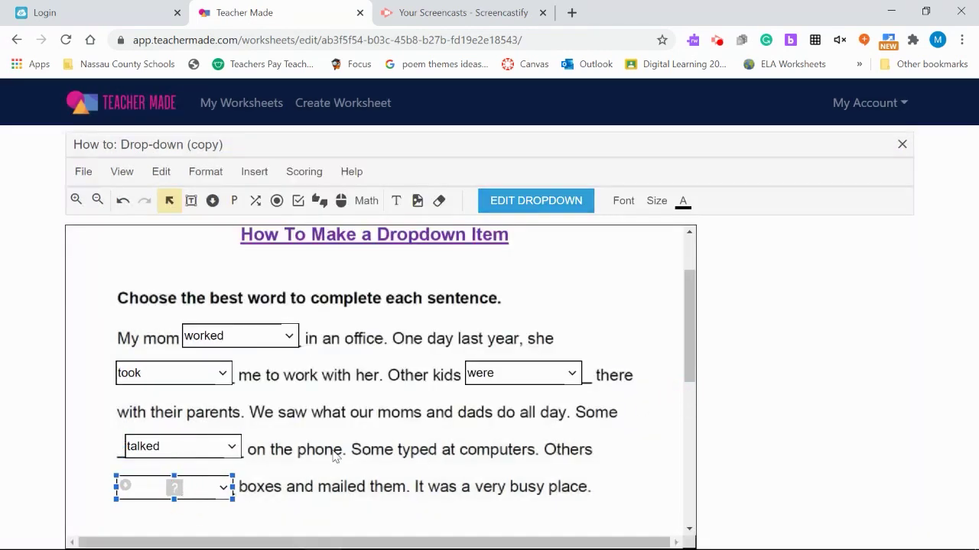
{"action": "left_click", "coordinate": [512, 207]}
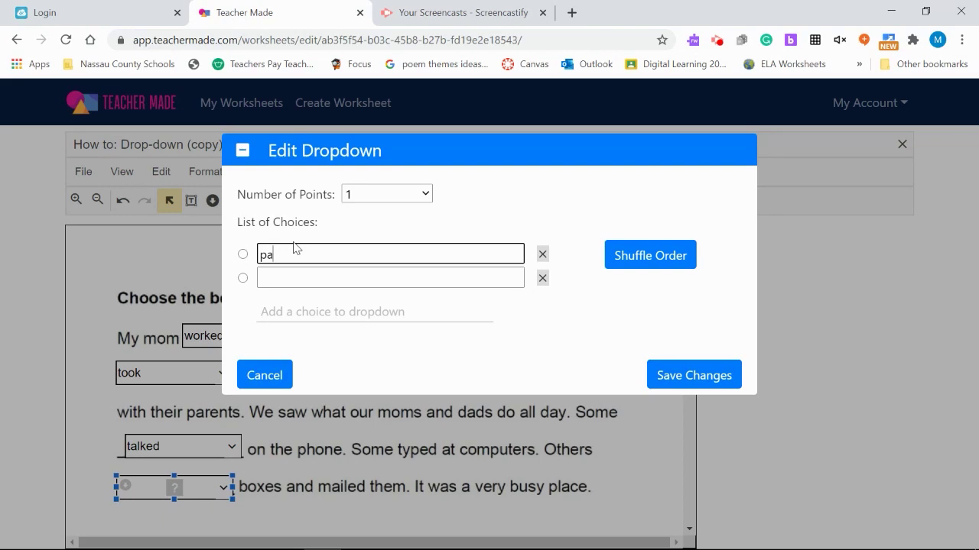
{"action": "left_click", "coordinate": [312, 277]}
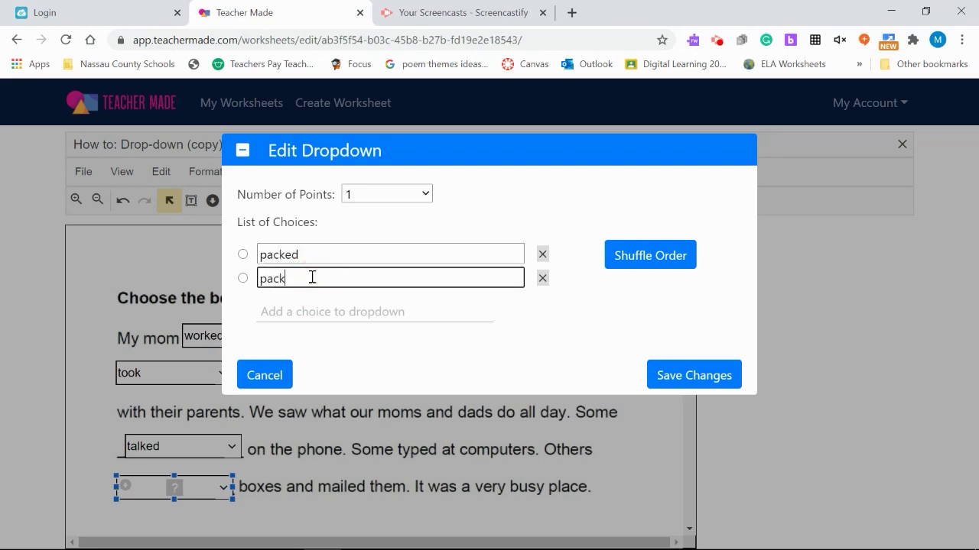
{"action": "left_click", "coordinate": [287, 312]}
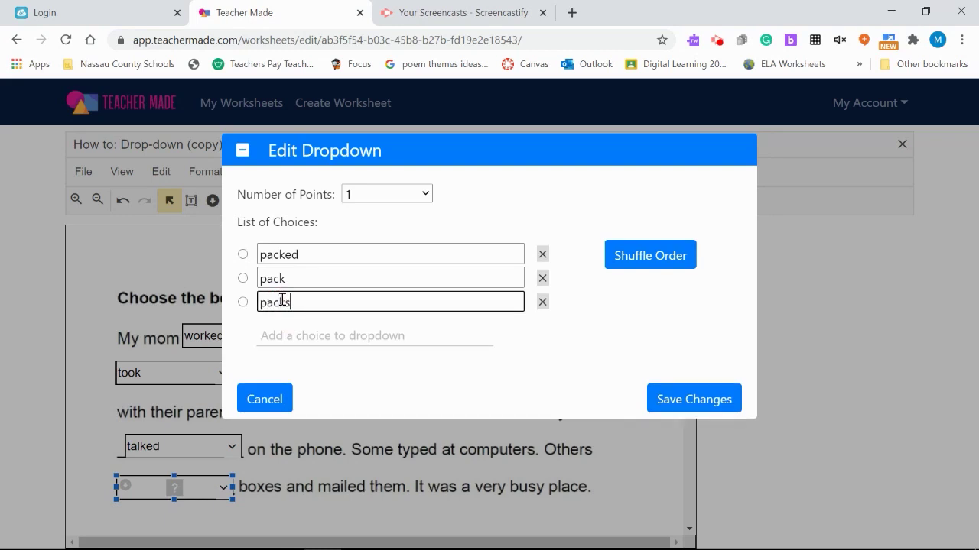
{"action": "left_click", "coordinate": [243, 254]}
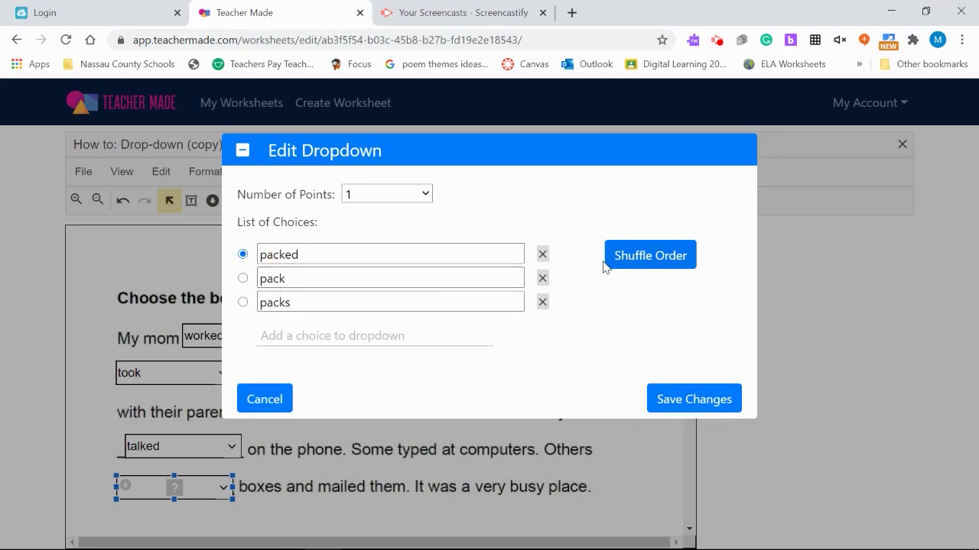
{"action": "left_click", "coordinate": [642, 255]}
{"action": "left_click", "coordinate": [722, 397]}
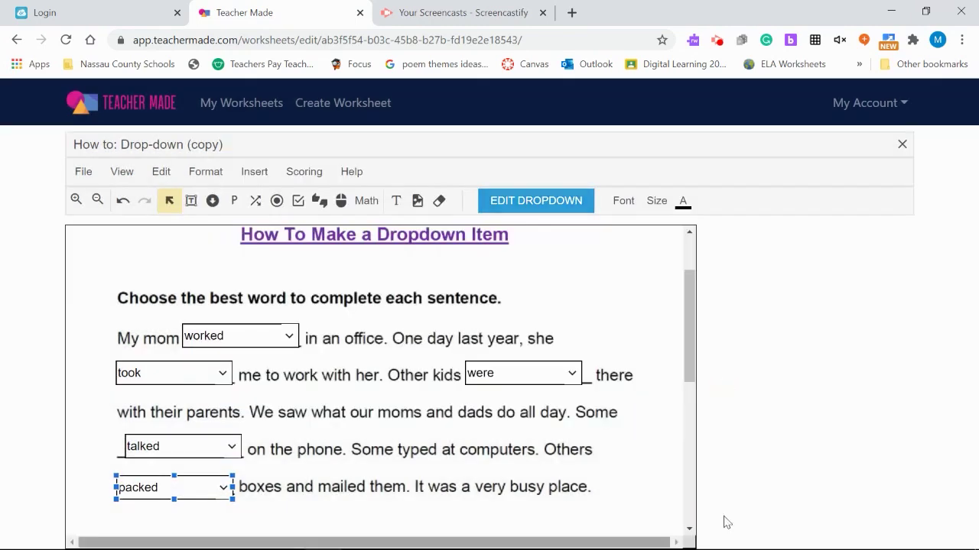
{"action": "mouse_move", "coordinate": [687, 294]}
{"action": "left_mouse_down"}
{"action": "mouse_move", "coordinate": [696, 376]}
{"action": "mouse_move", "coordinate": [689, 289]}
{"action": "left_mouse_up"}
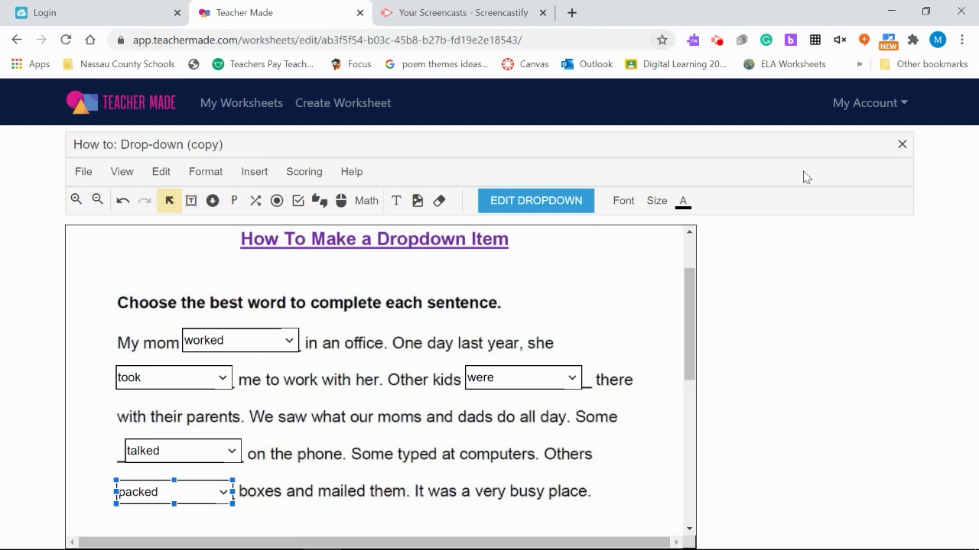
Step: Preview 'How to: Drop-down (copy)' from My Worksheets through its Actions menu
{"action": "left_click", "coordinate": [242, 104]}
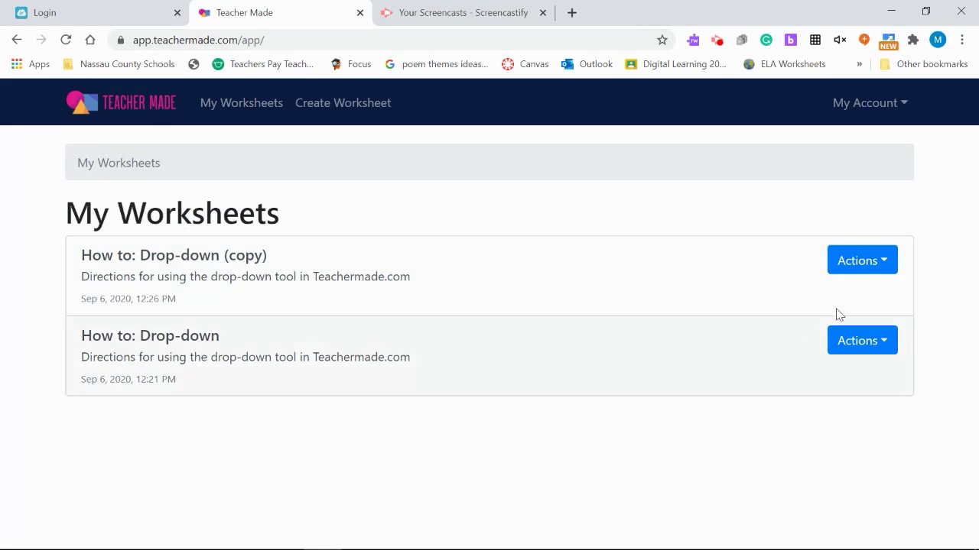
{"action": "left_click", "coordinate": [878, 267]}
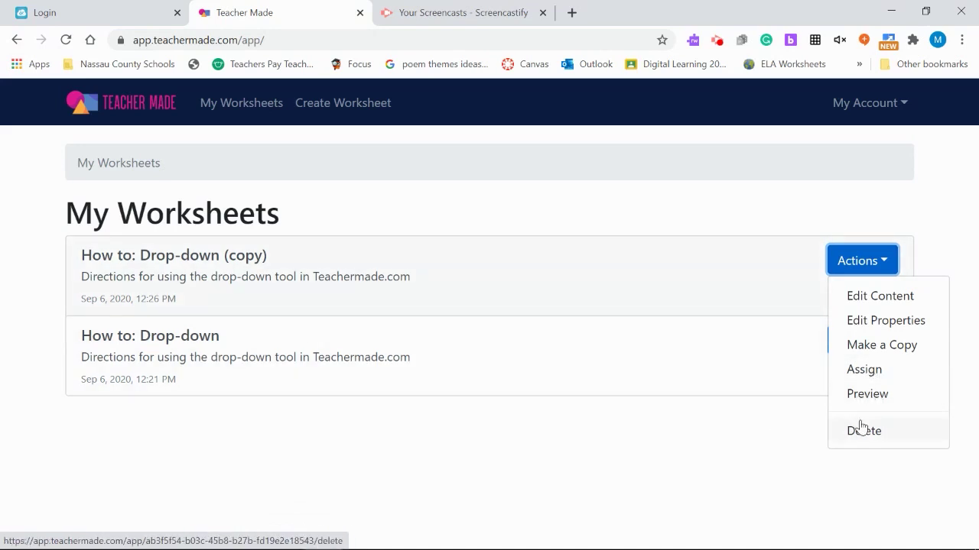
{"action": "left_click", "coordinate": [864, 394]}
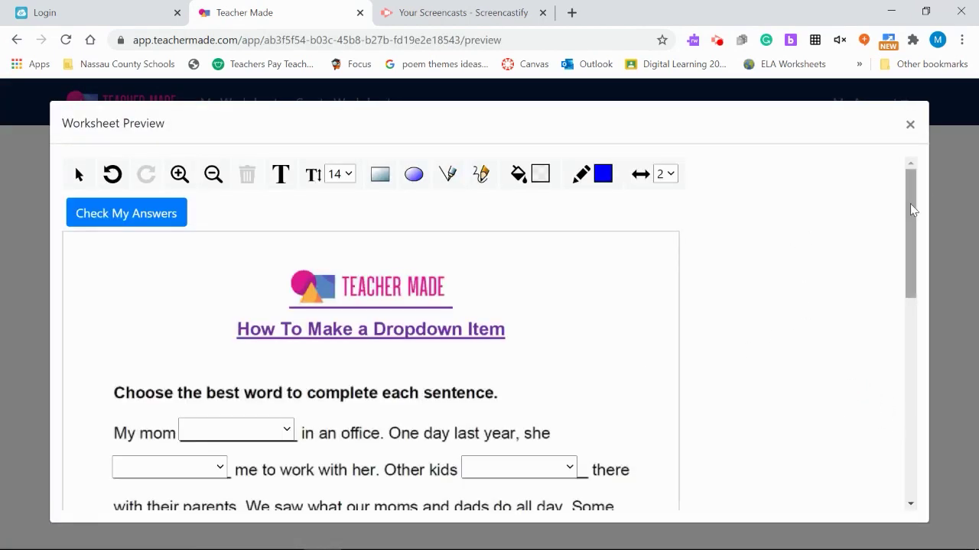
Step: In the preview, pick worked, took, were, talked and packed for the five blanks in order
{"action": "left_click_drag", "start_coordinate": [910, 203], "coordinate": [896, 246]}
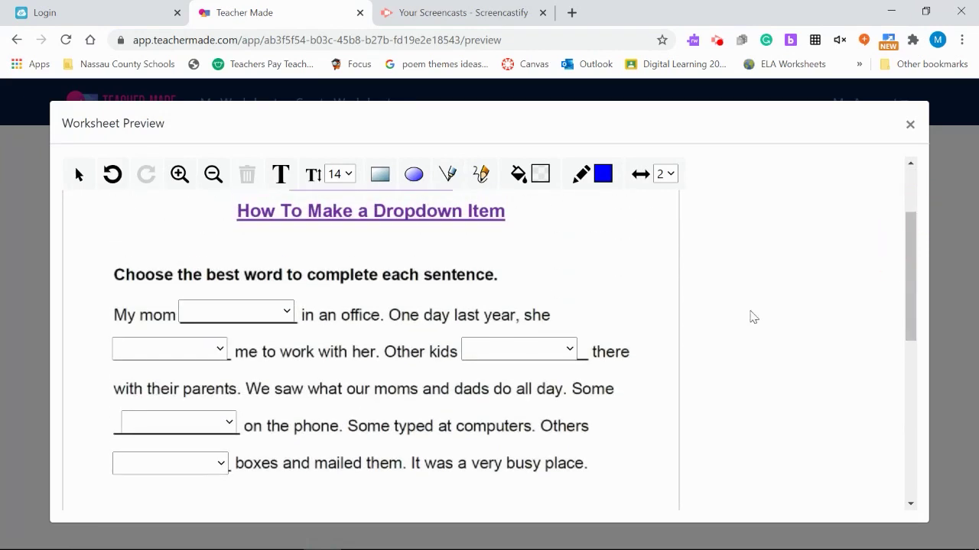
{"action": "left_click", "coordinate": [280, 311]}
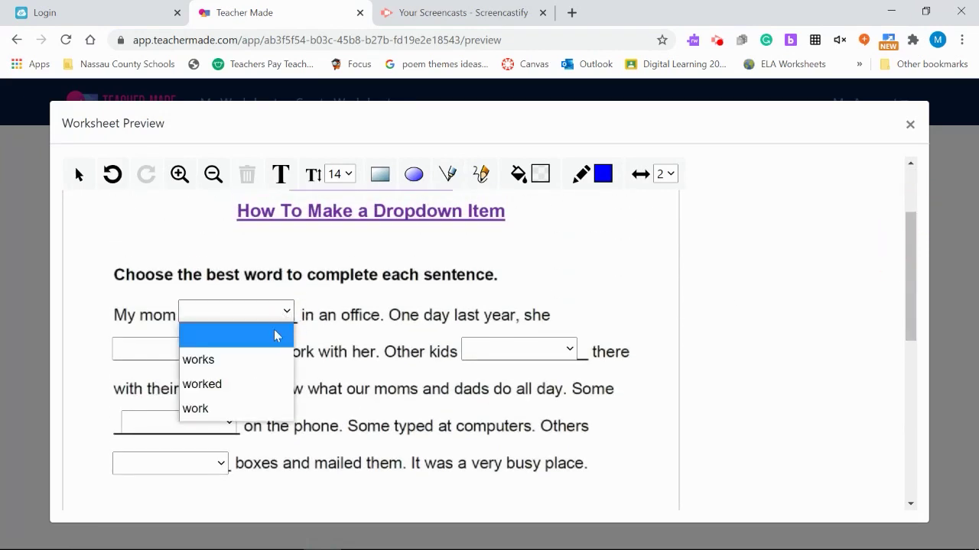
{"action": "left_click", "coordinate": [219, 389]}
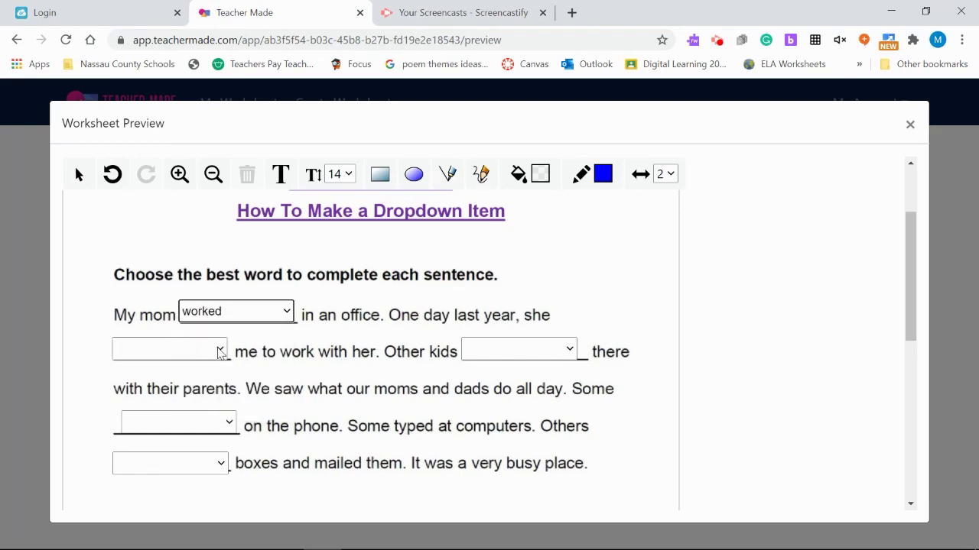
{"action": "left_click", "coordinate": [219, 351]}
{"action": "left_click", "coordinate": [207, 396]}
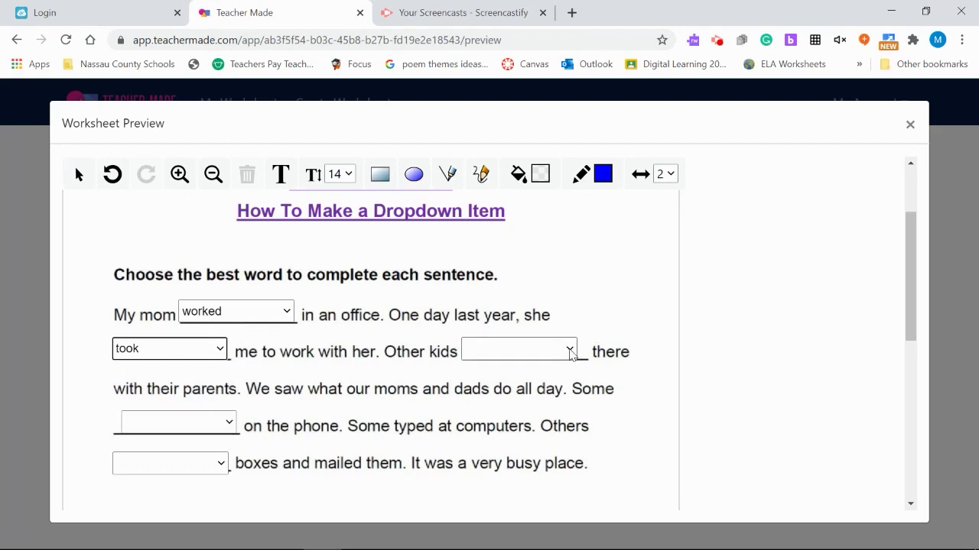
{"action": "left_click", "coordinate": [569, 354]}
{"action": "left_click", "coordinate": [562, 419]}
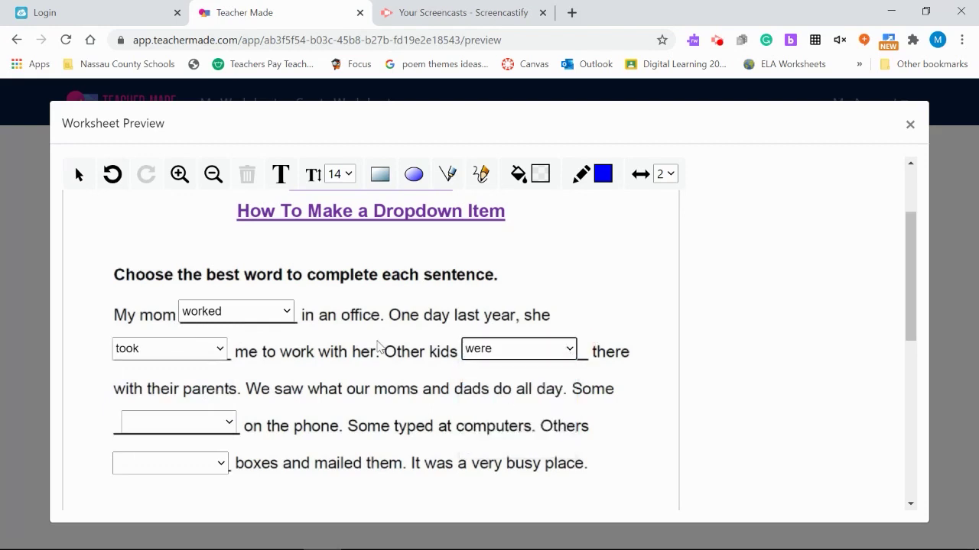
{"action": "left_click", "coordinate": [229, 423]}
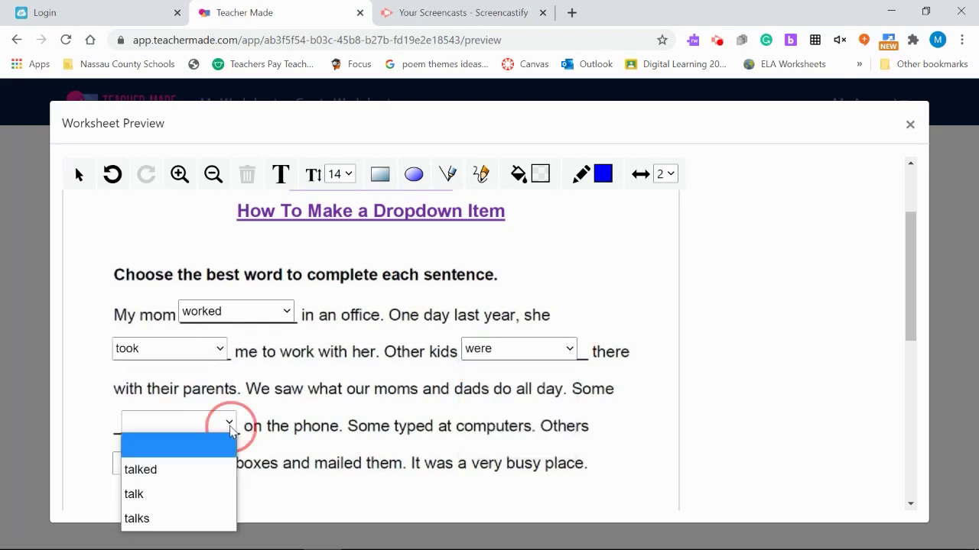
{"action": "left_click", "coordinate": [196, 468]}
{"action": "left_click", "coordinate": [206, 460]}
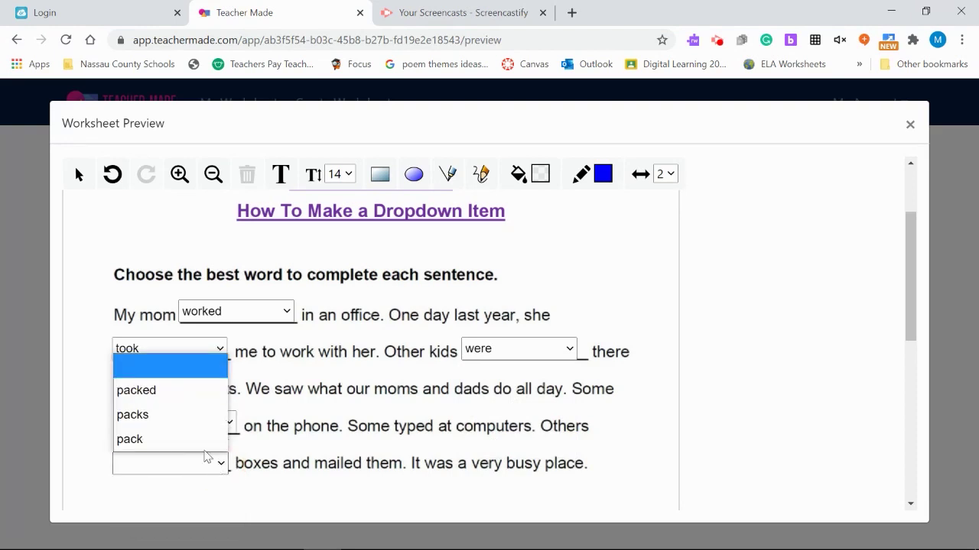
{"action": "left_click", "coordinate": [178, 393]}
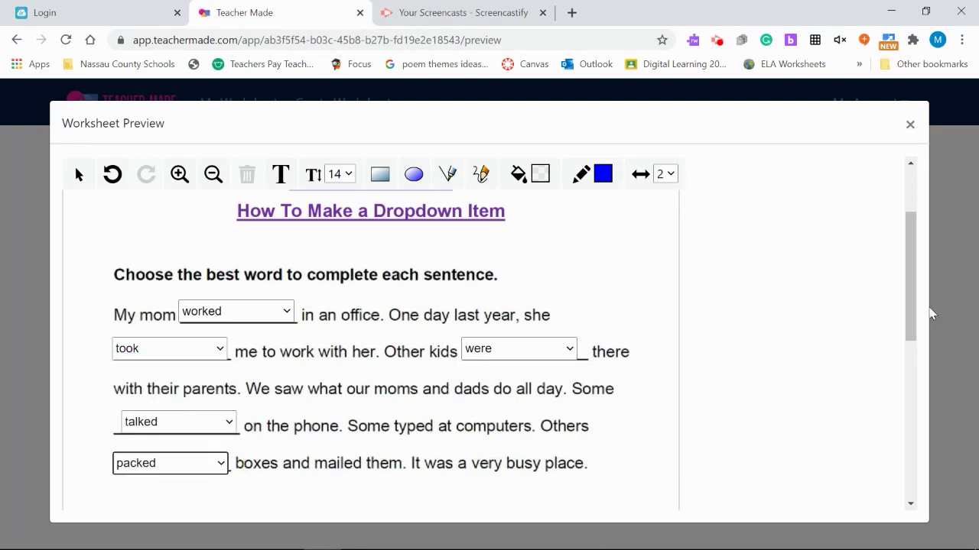
{"action": "left_click_drag", "start_coordinate": [910, 304], "coordinate": [891, 480]}
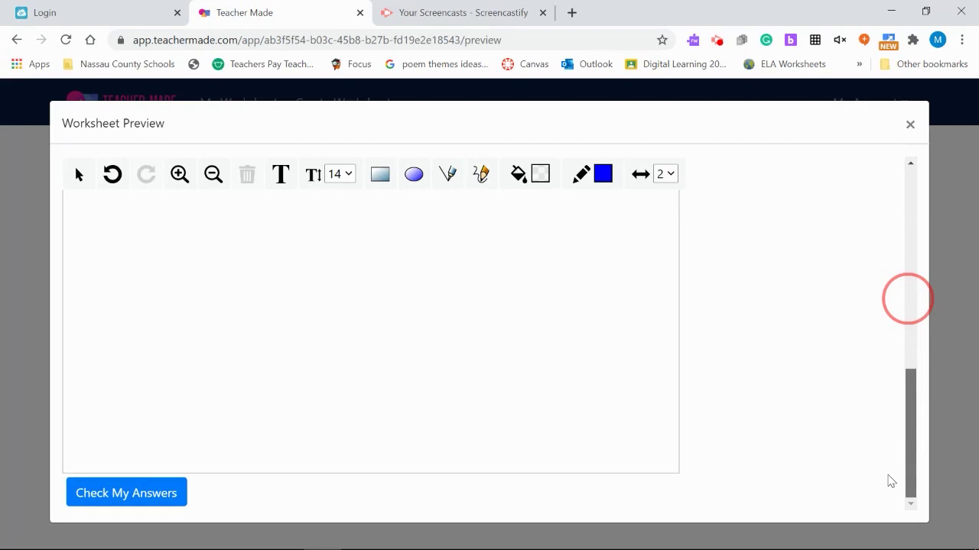
Step: Check the five dropdown answers in preview and confirm the worksheet scores 100.00%
{"action": "left_click", "coordinate": [152, 490]}
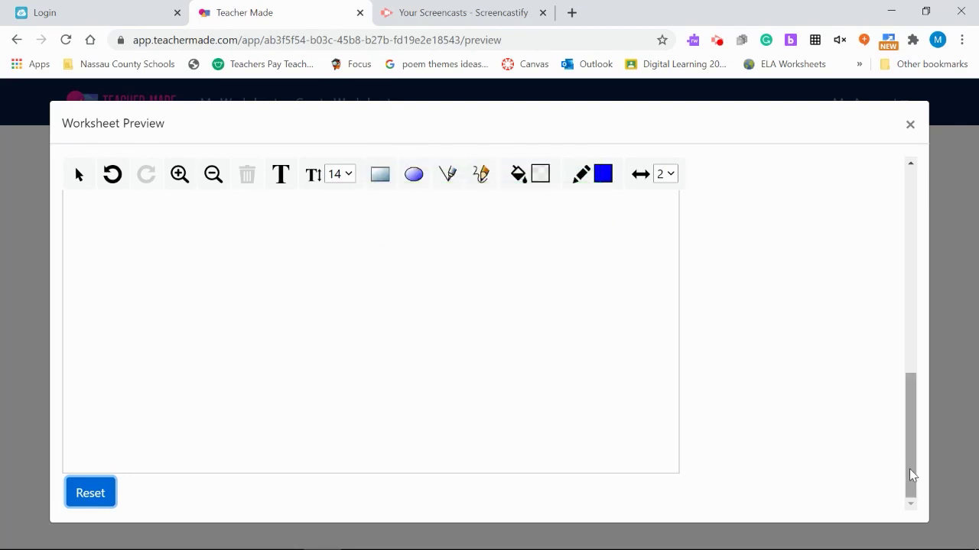
{"action": "left_click_drag", "start_coordinate": [909, 469], "coordinate": [931, 253]}
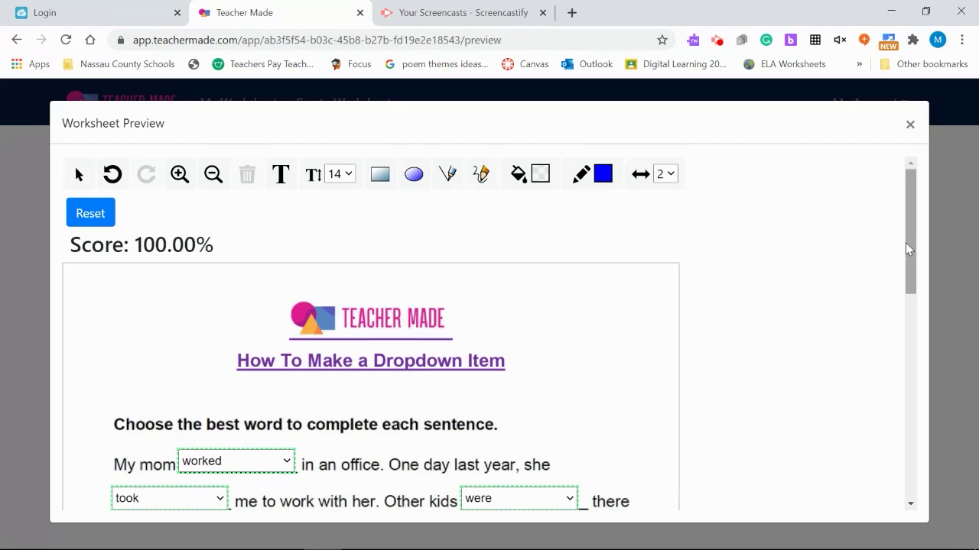
{"action": "mouse_move", "coordinate": [907, 245]}
{"action": "left_mouse_down"}
{"action": "mouse_move", "coordinate": [891, 431]}
{"action": "mouse_move", "coordinate": [909, 244]}
{"action": "mouse_move", "coordinate": [916, 250]}
{"action": "left_mouse_up"}
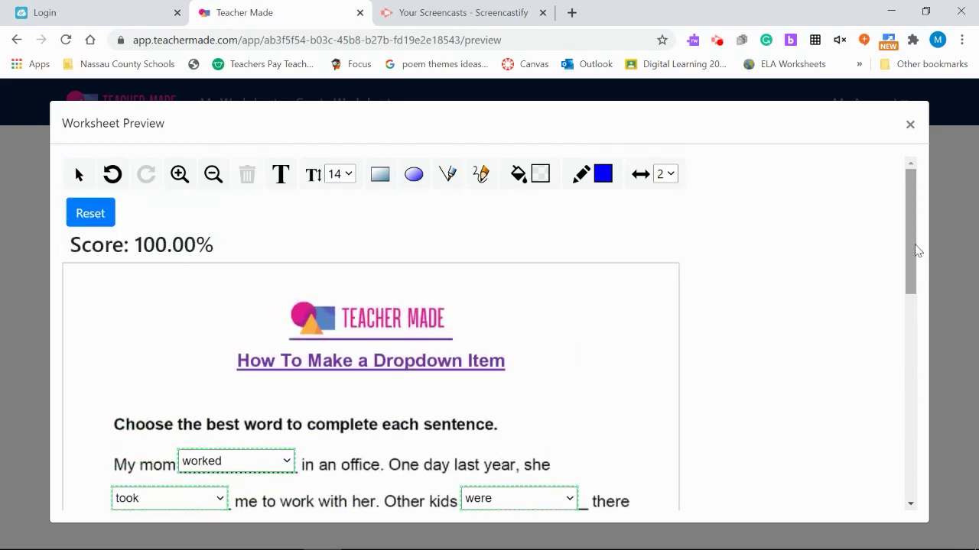